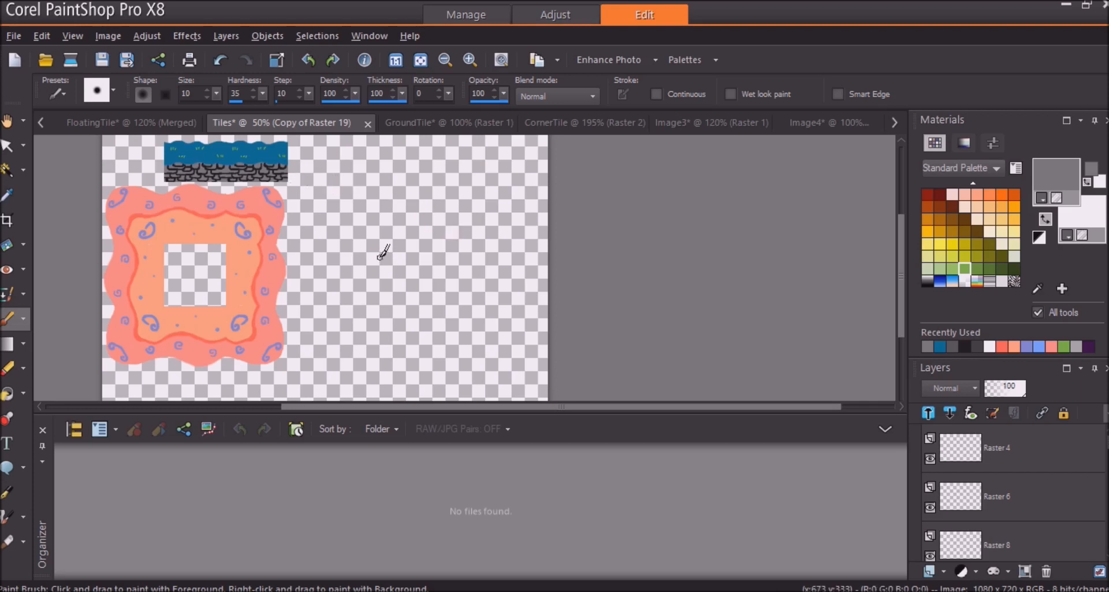
Step: Show the grid over the Tiles image and activate the Pick tool
click(81, 36)
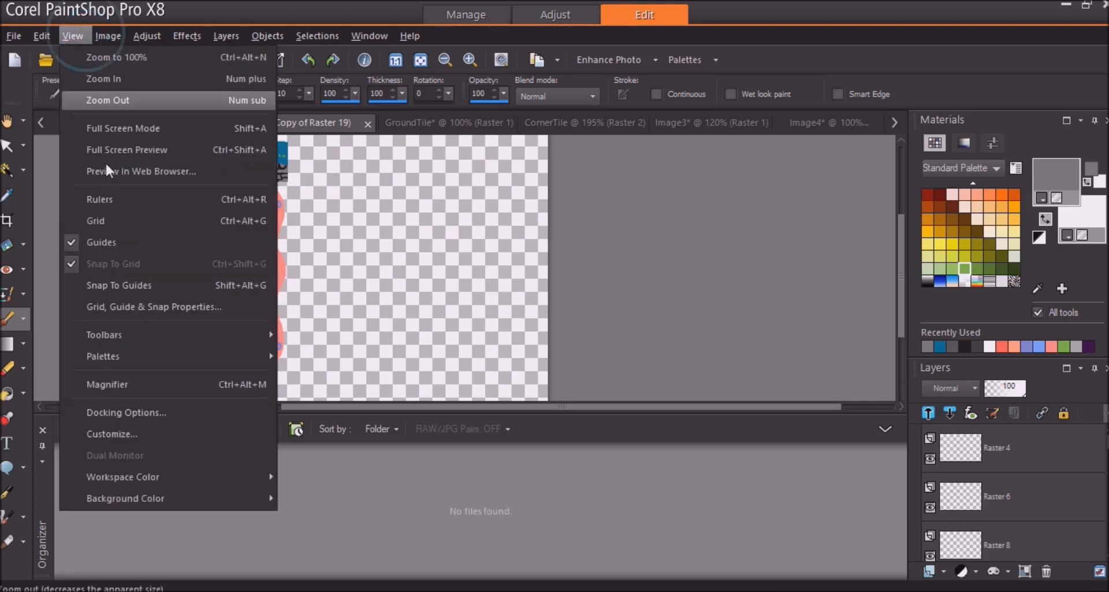
click(116, 227)
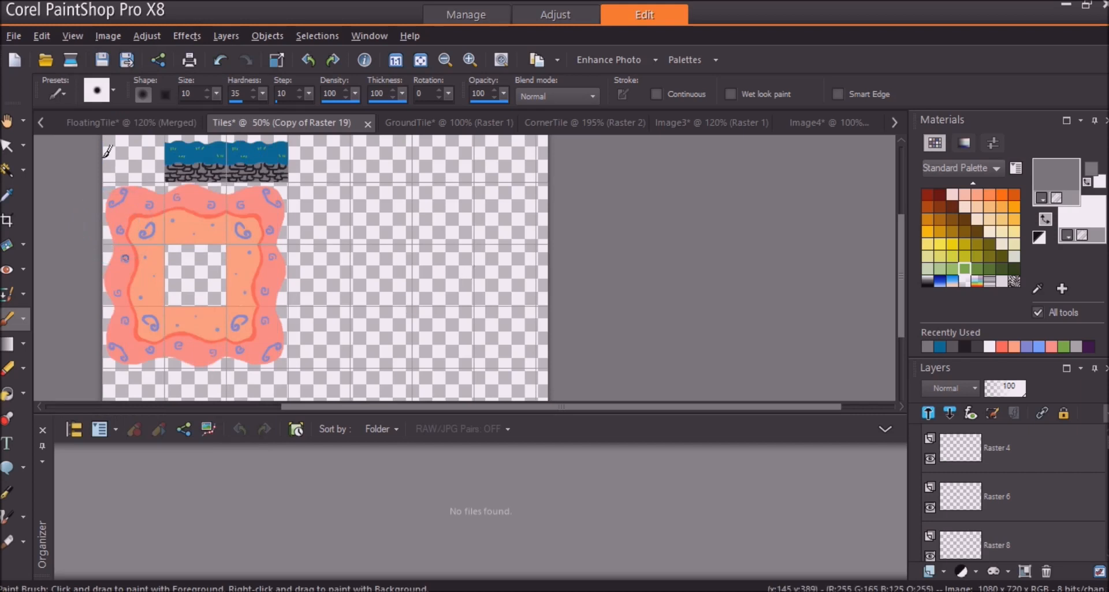
click(6, 145)
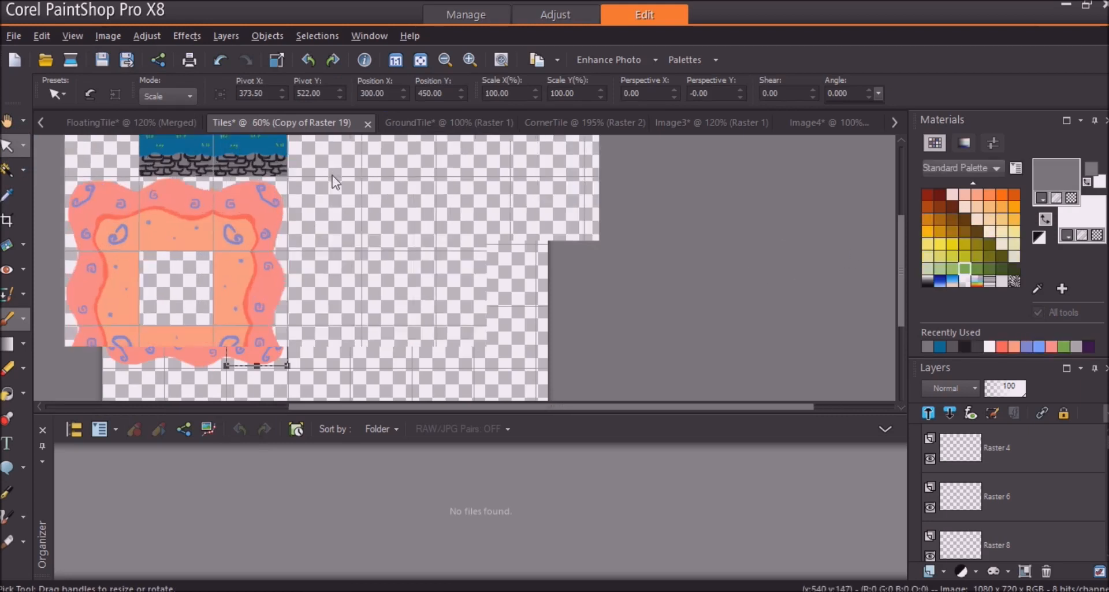
Step: Move the second blue-and-stone ground tile one grid cell away and back against the first tile
scroll(334, 180, down, 1)
click(406, 194)
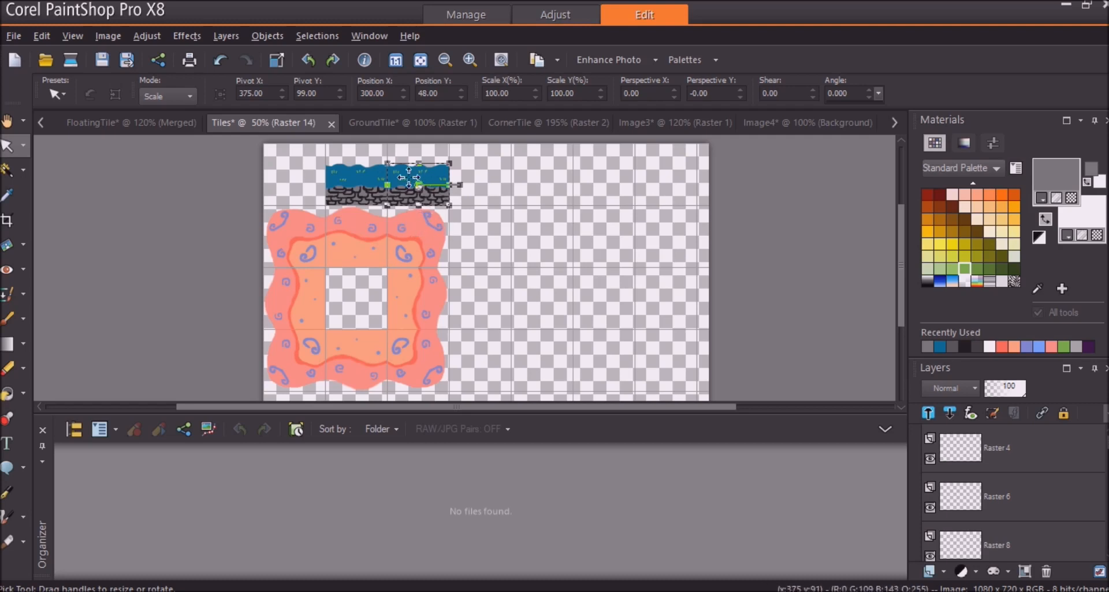
click(365, 181)
drag(385, 183, 323, 184)
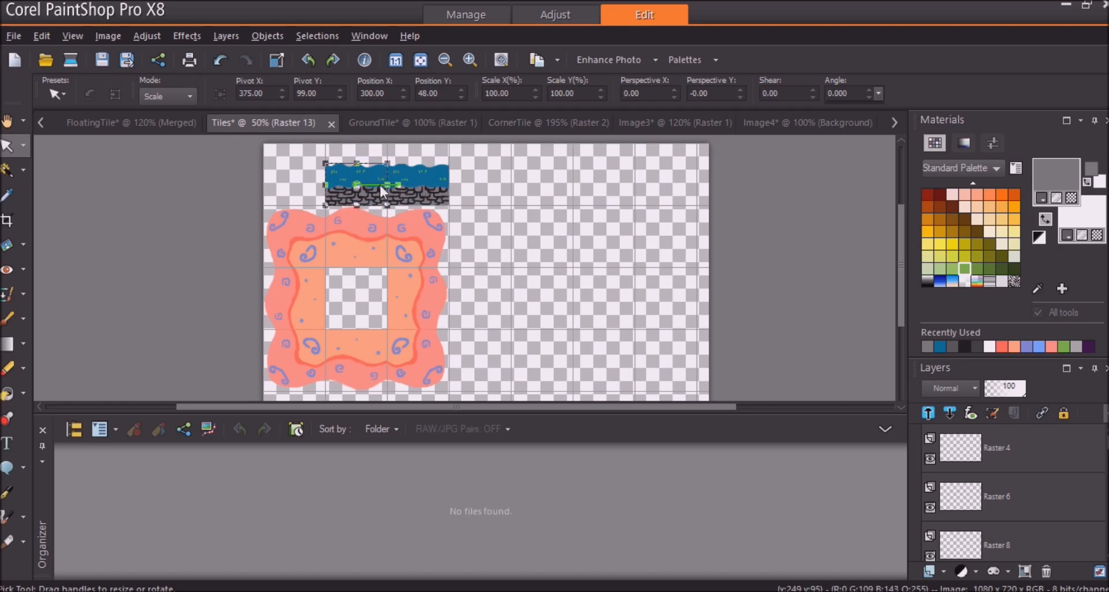
click(421, 200)
click(420, 187)
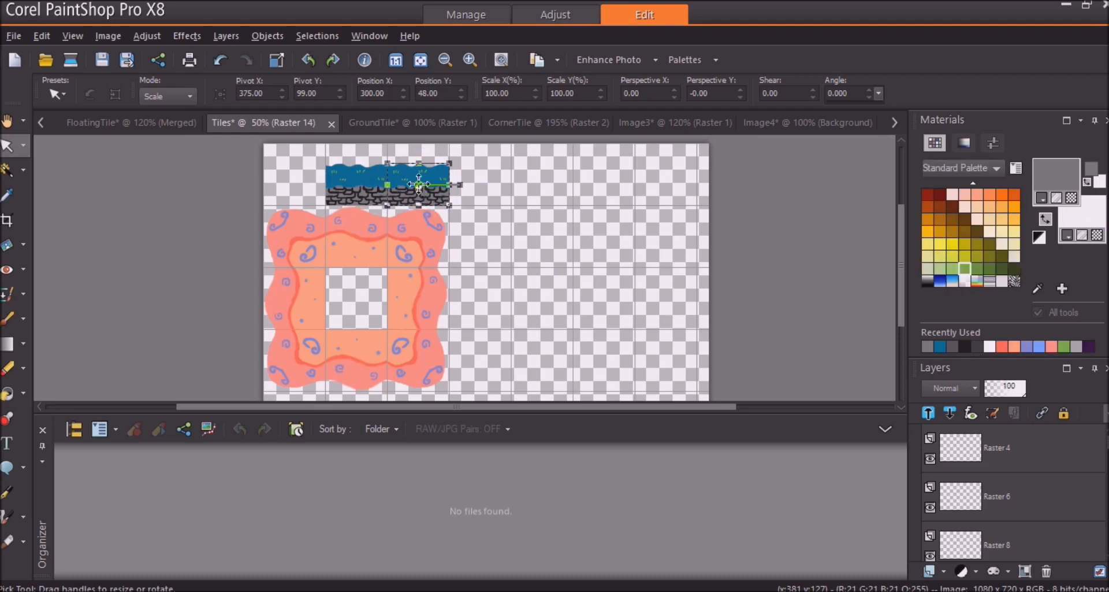
drag(420, 187, 482, 188)
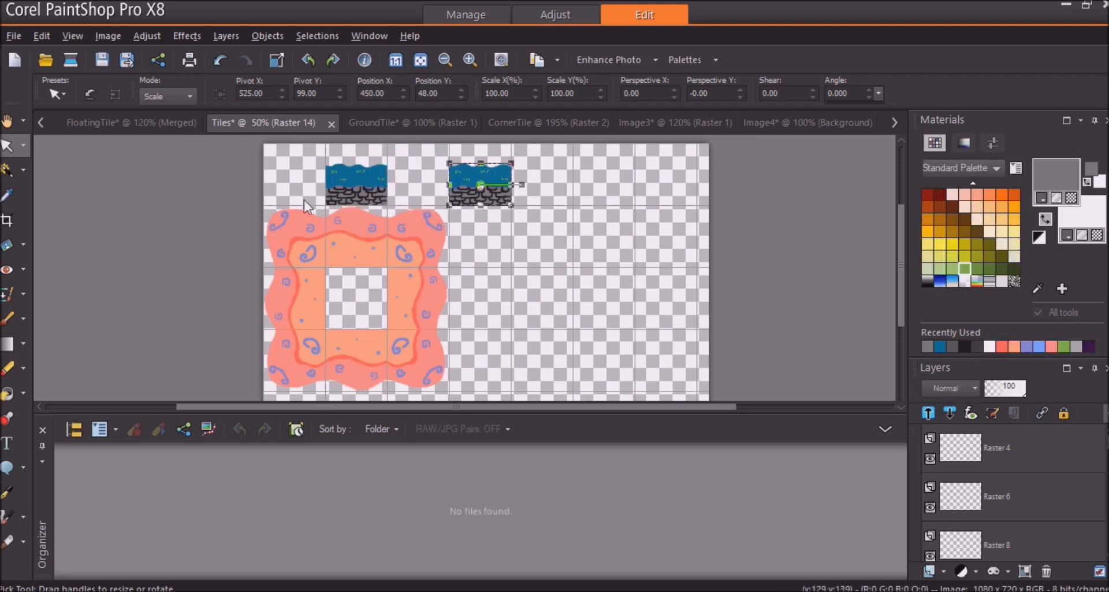
drag(491, 186, 425, 187)
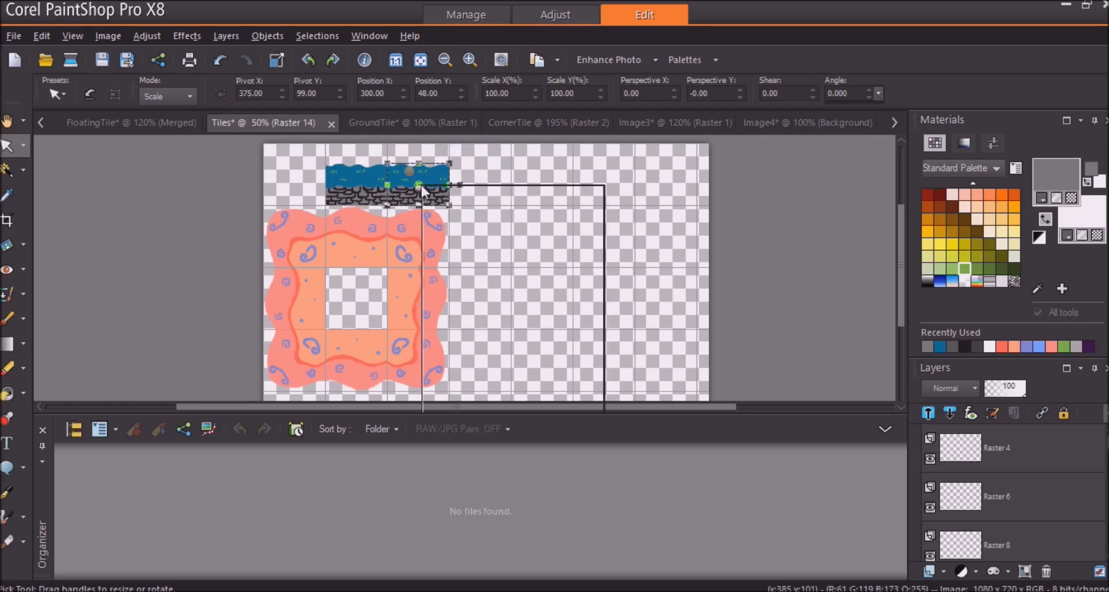
Step: Duplicate the second ground tile and place the copy in the adjacent grid cell at X 450, Y 48
right_click(421, 185)
click(491, 227)
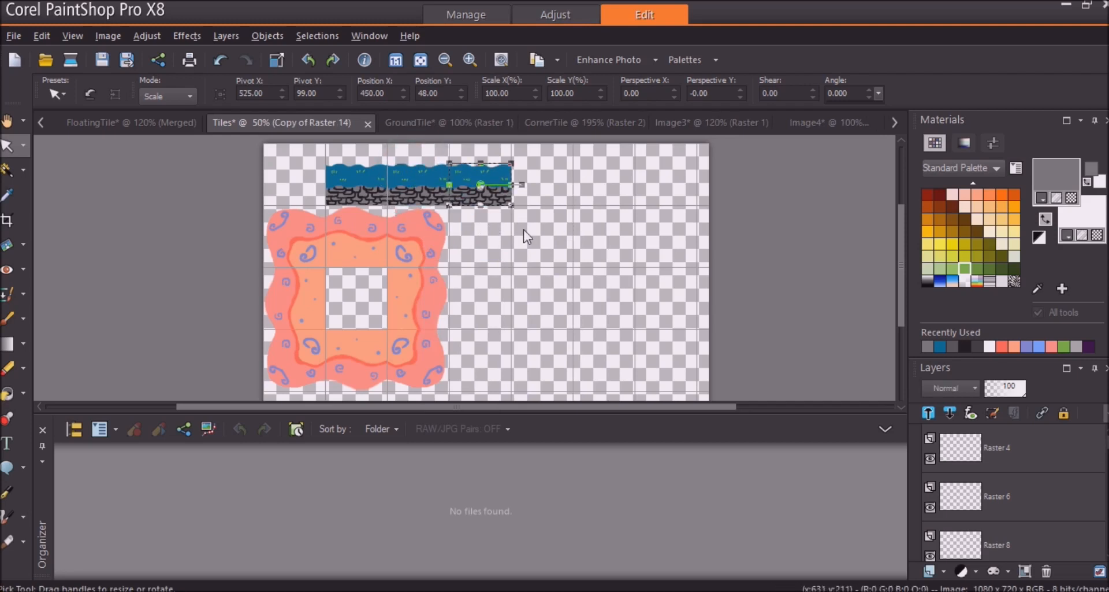
Step: Hide the grid to inspect the seams between the three ground tiles, and show it again
scroll(524, 227, up, 1)
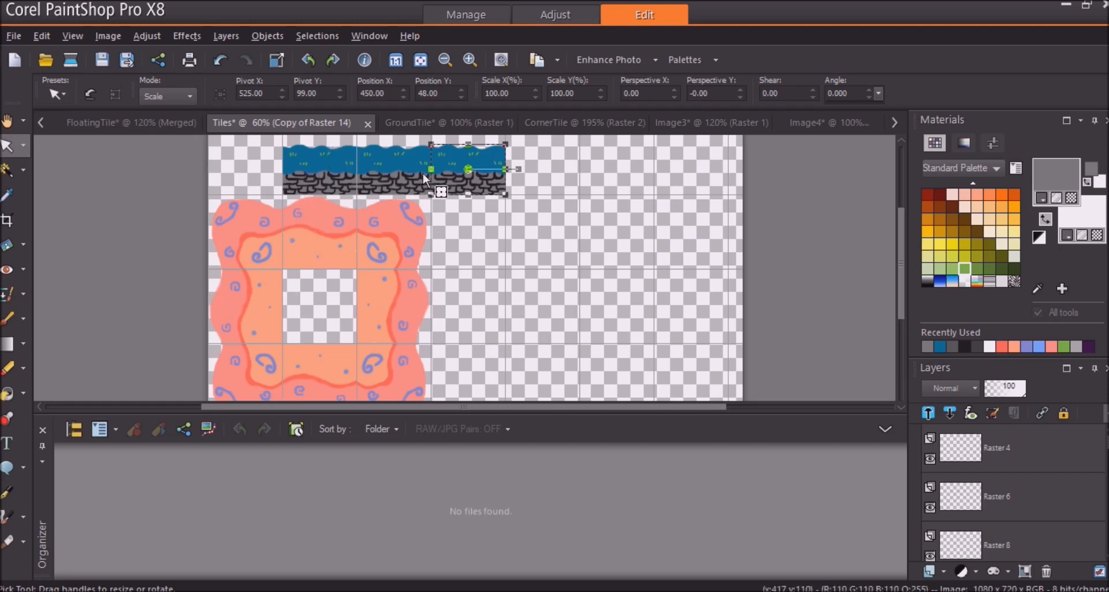
click(81, 37)
click(92, 223)
key(a)
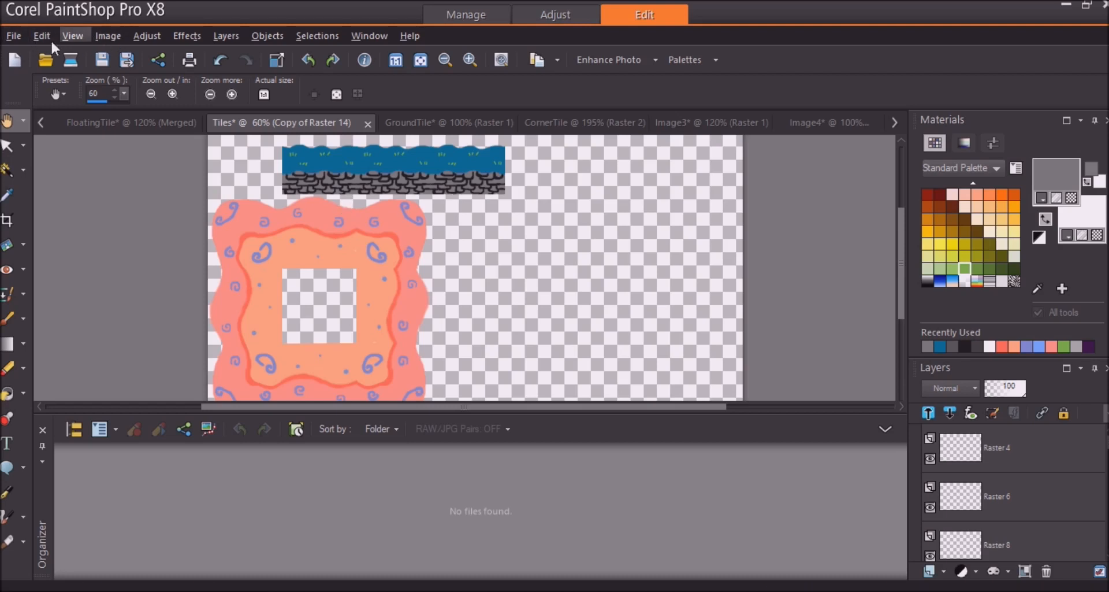
click(72, 36)
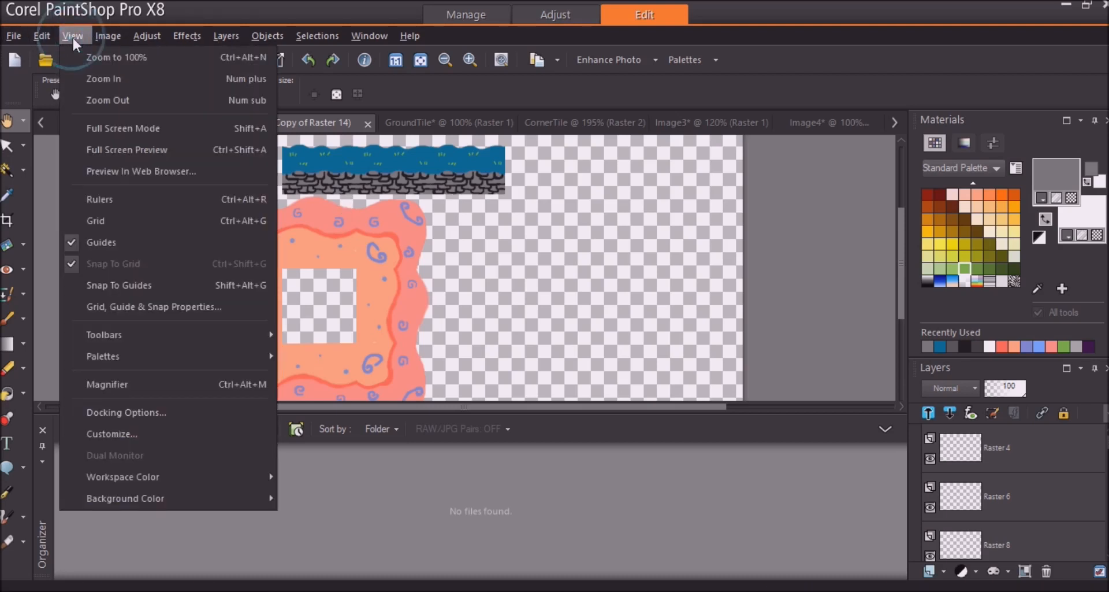
click(142, 222)
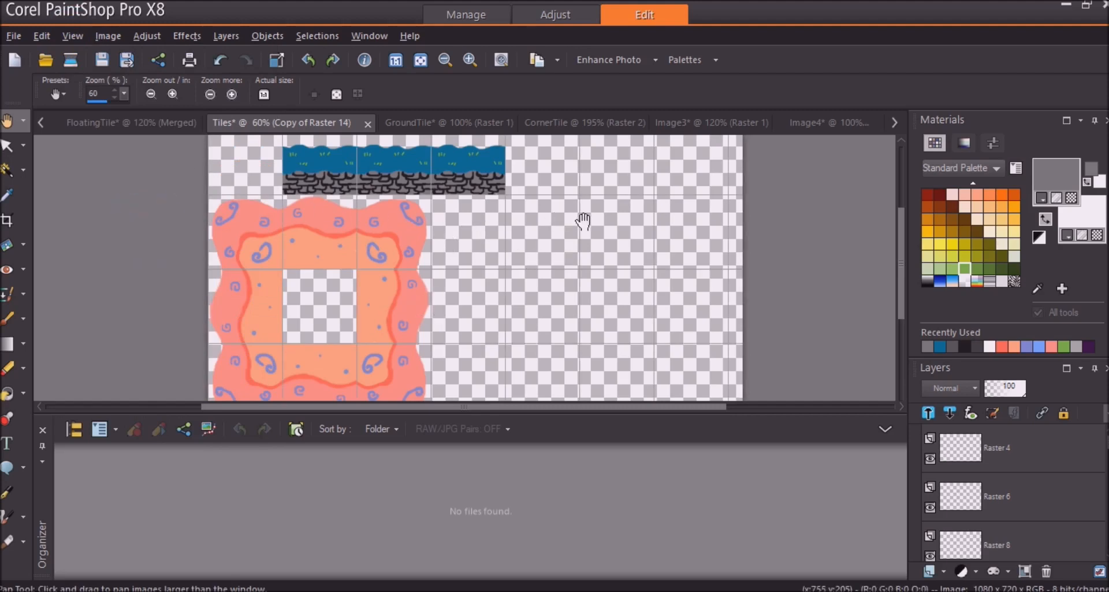
scroll(497, 245, down, 1)
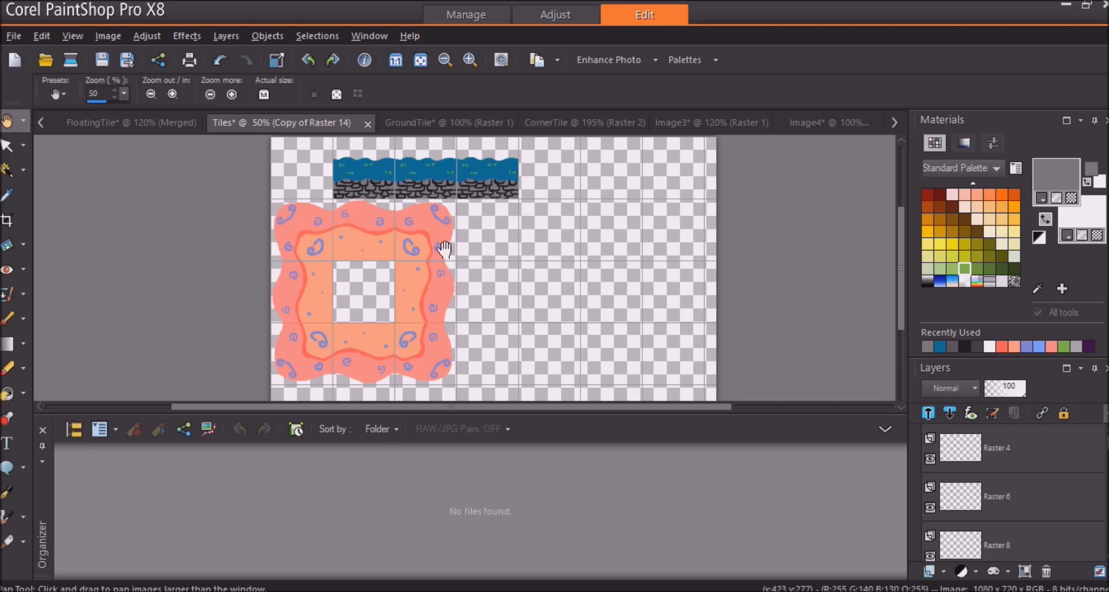
Step: Create a new 150 × 150 pixel image with a raster background and hide its grid
click(13, 36)
key(Escape)
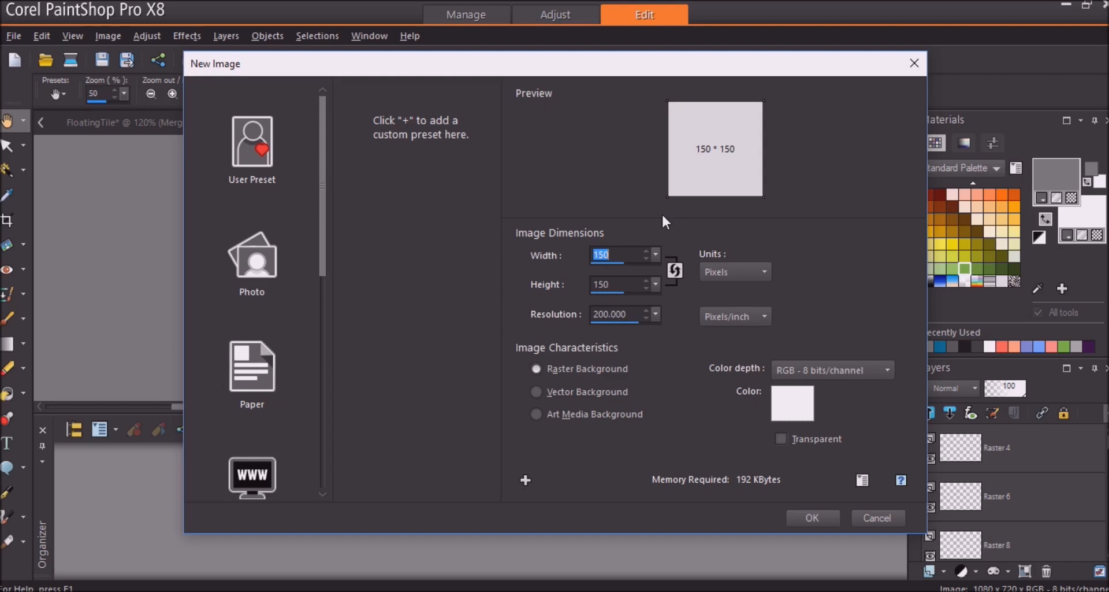
click(814, 518)
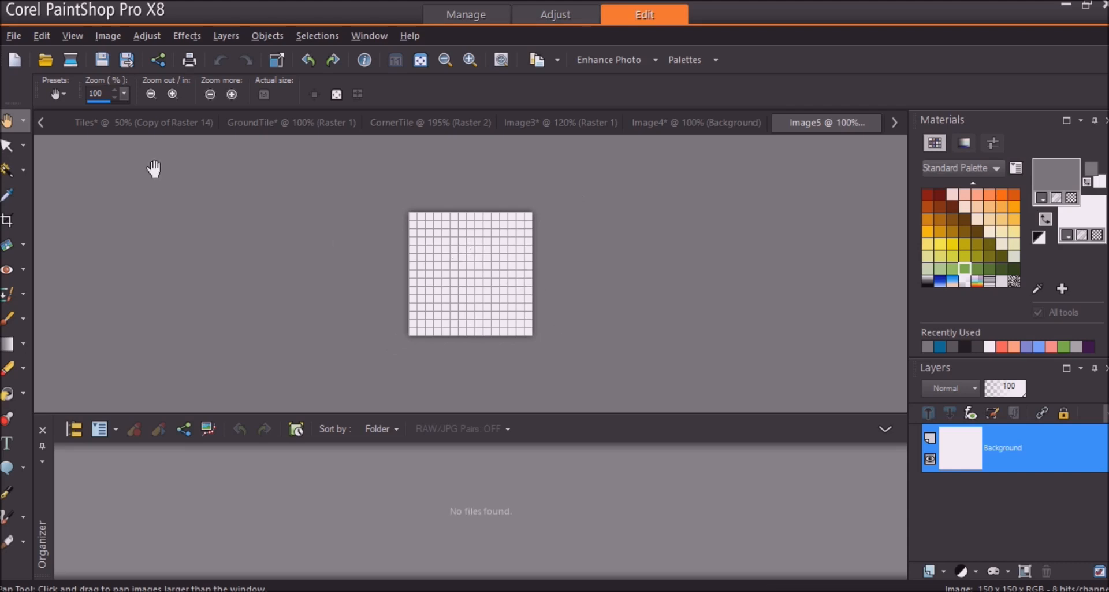
click(73, 35)
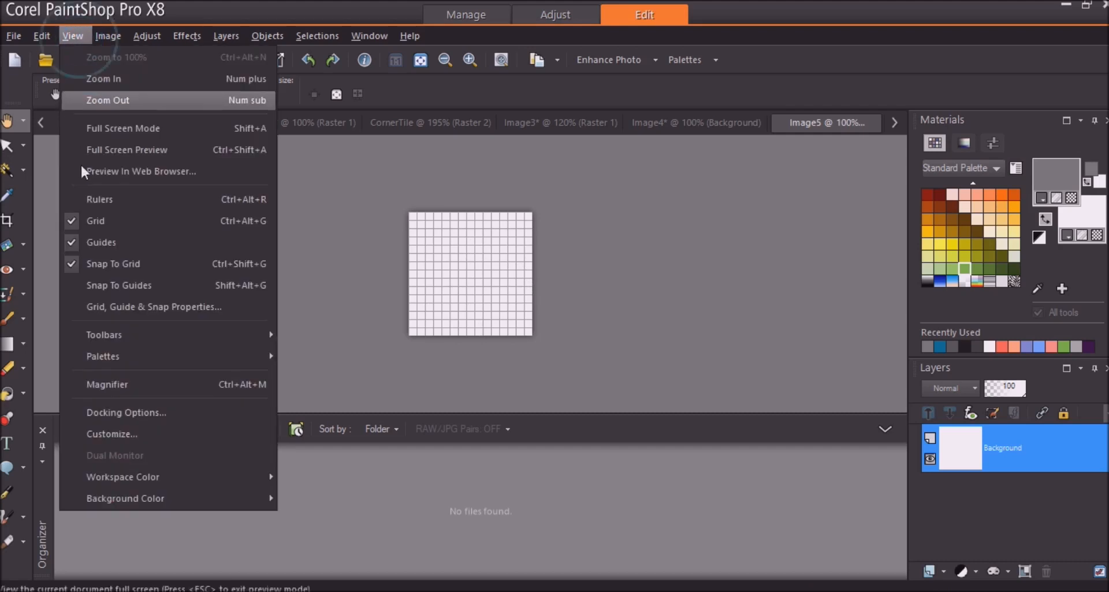
click(107, 221)
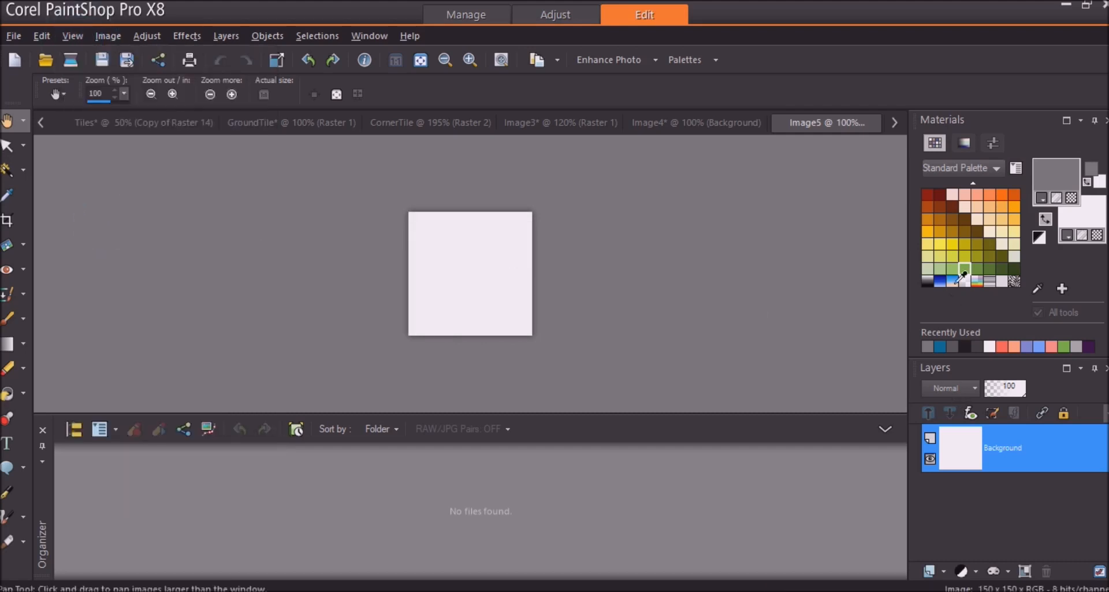
Step: Flood-fill the new image with the recently used light orange colour
click(1015, 345)
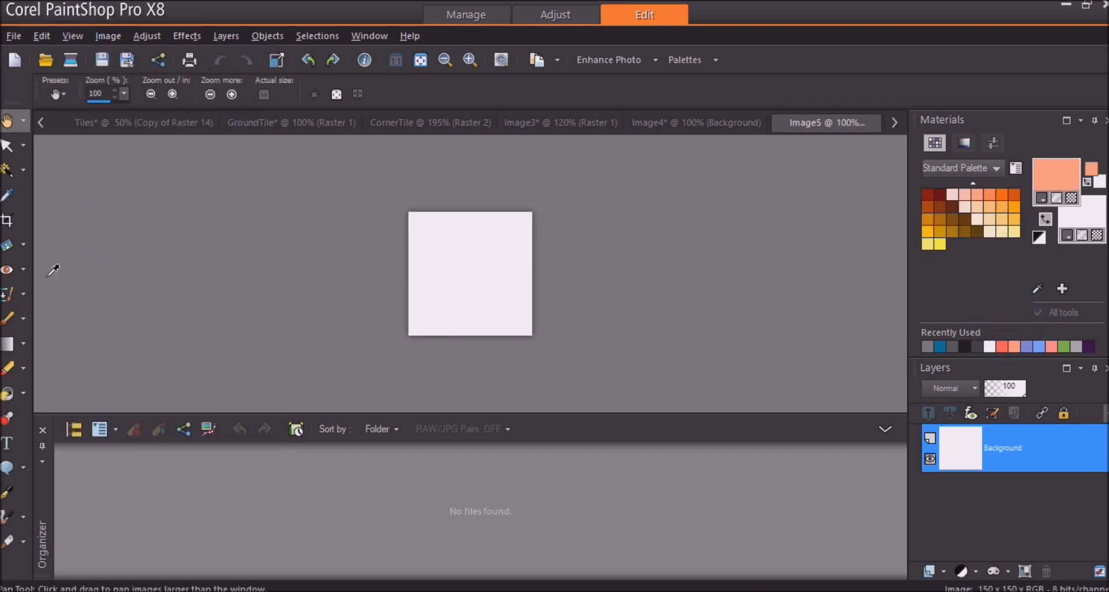
click(10, 384)
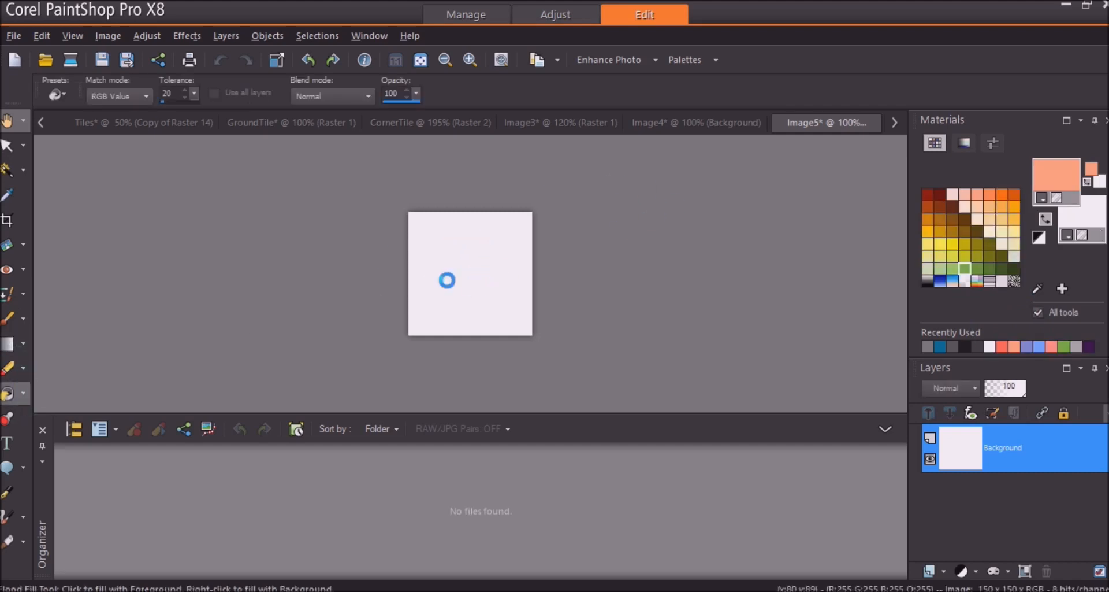
click(486, 280)
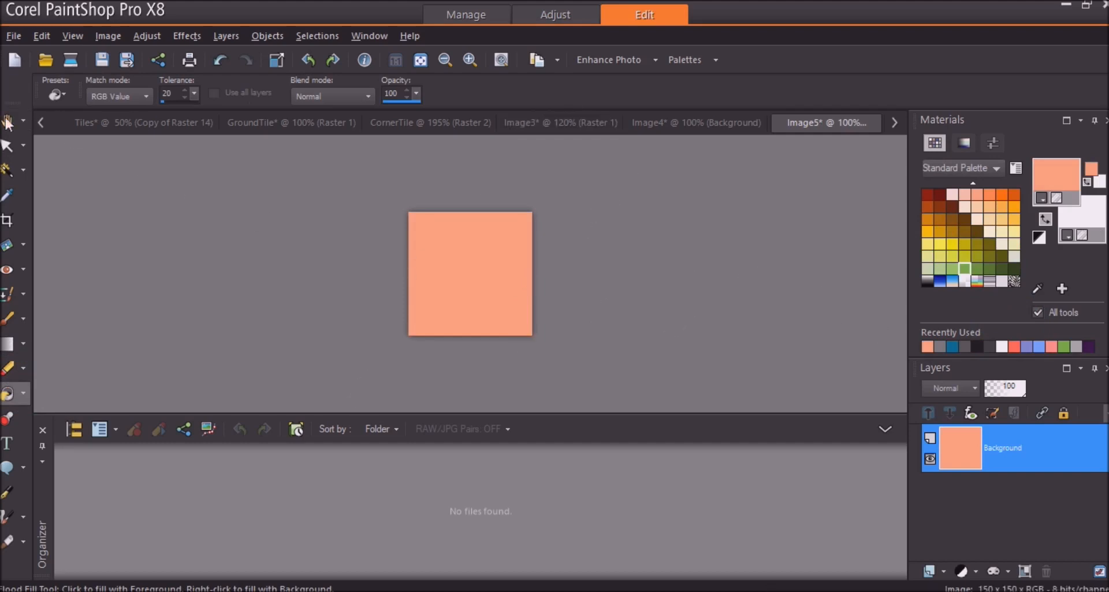
Step: Copy the light orange square into the Tiles image as a new layer
click(7, 146)
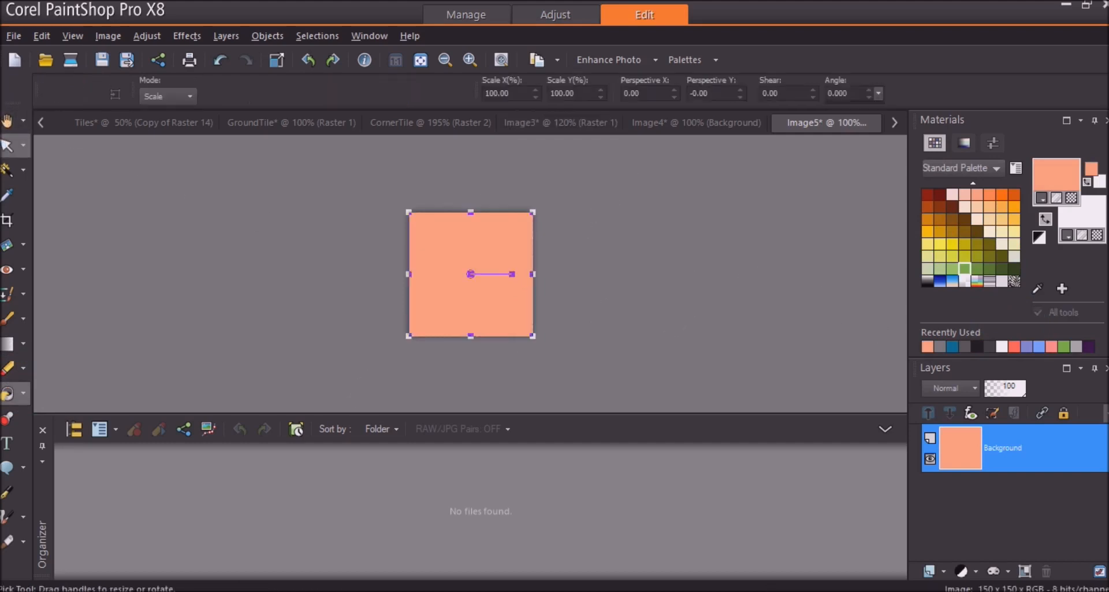
click(452, 264)
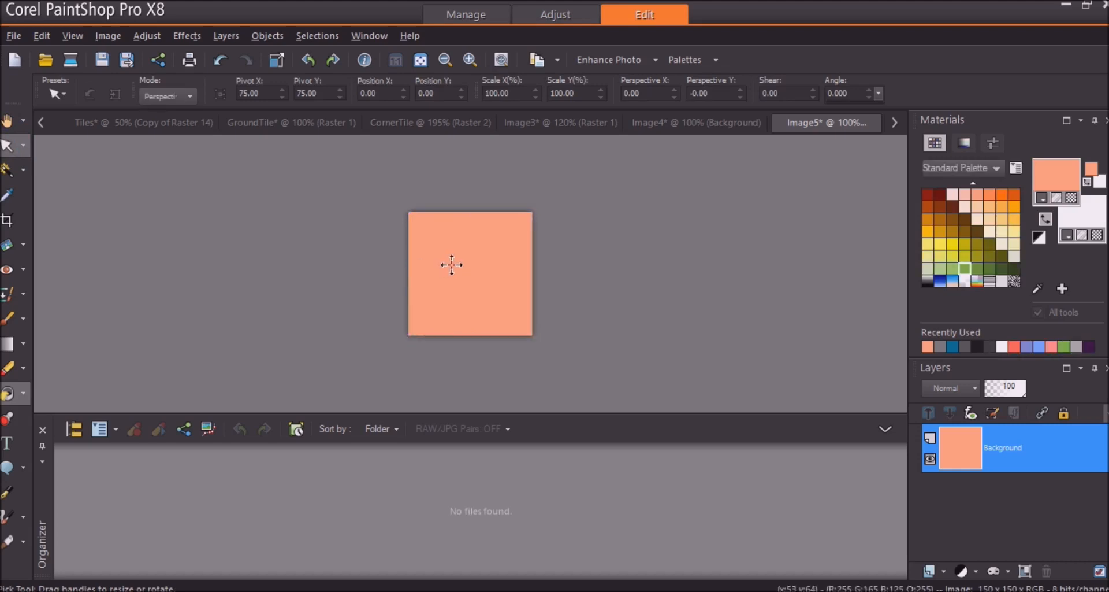
click(287, 122)
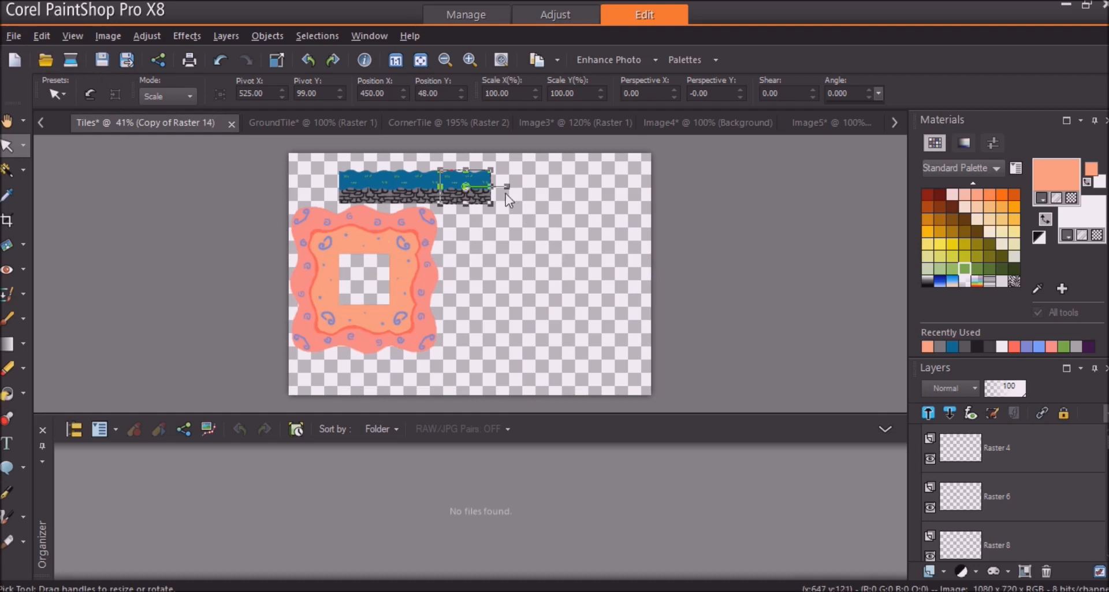
click(468, 259)
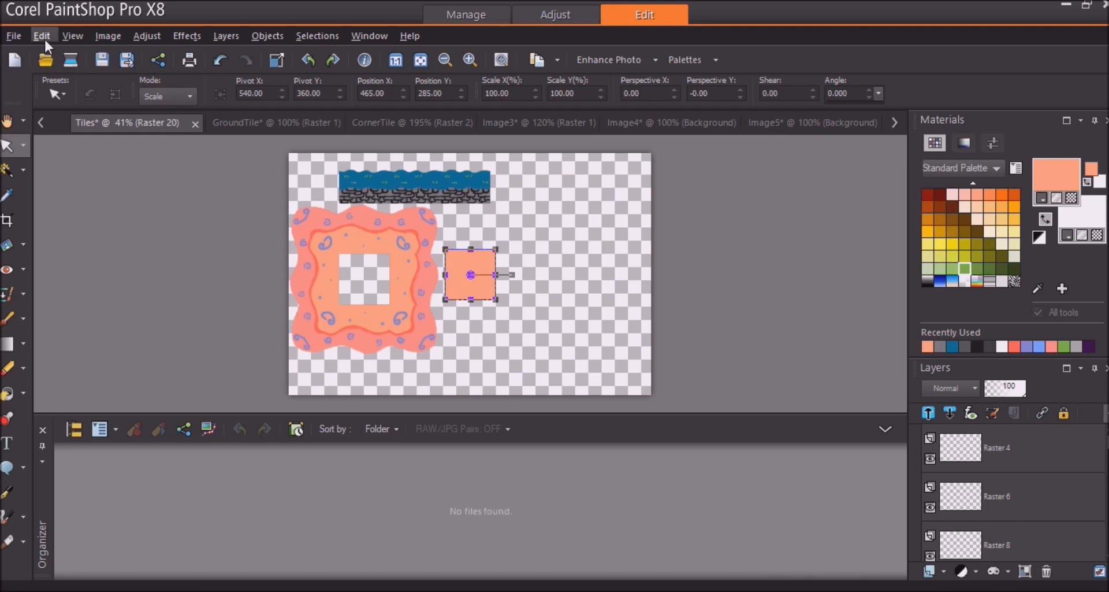
Step: Show the grid on the Tiles image and turn off Snap To Grid
click(74, 37)
click(105, 222)
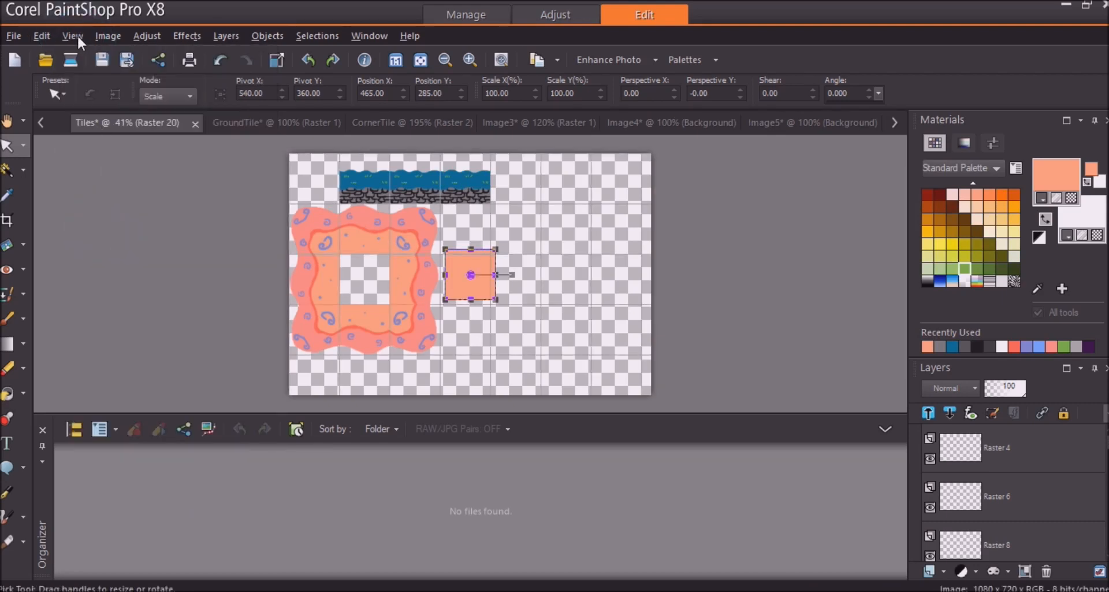
click(75, 36)
click(116, 264)
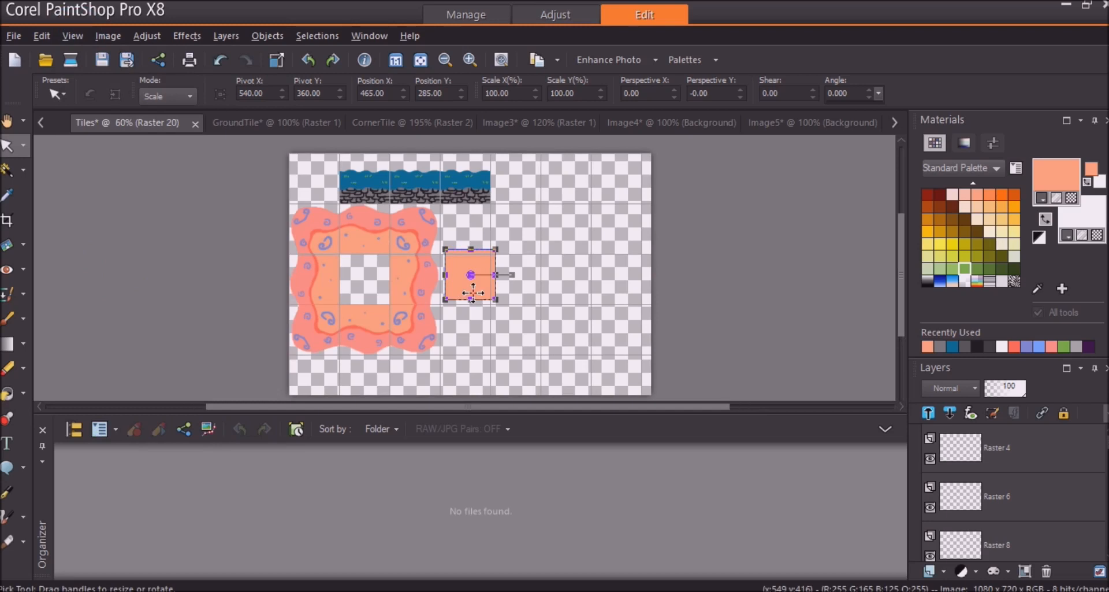
Step: Move the orange square into the empty centre of the pink frame, at X 147, Y 302
scroll(472, 292, up, 2)
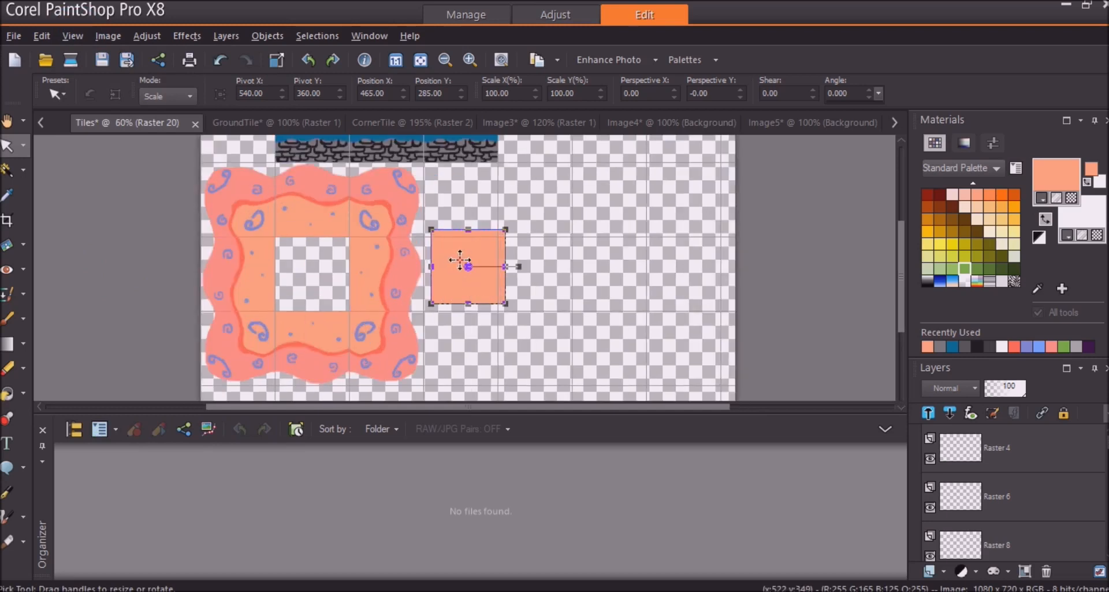
click(304, 268)
drag(309, 273, 310, 273)
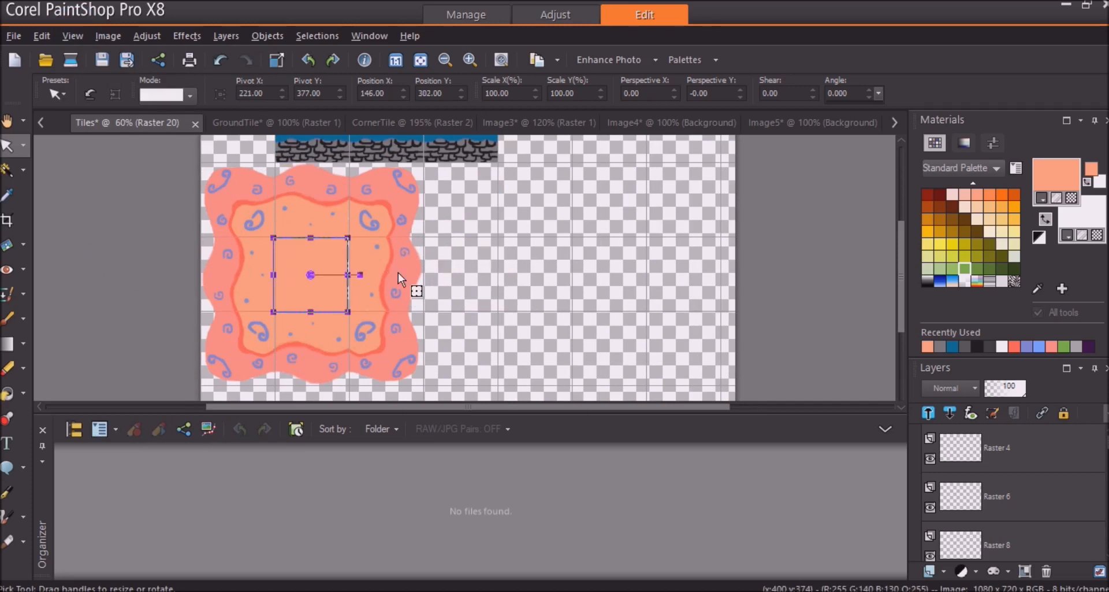
key(Right)
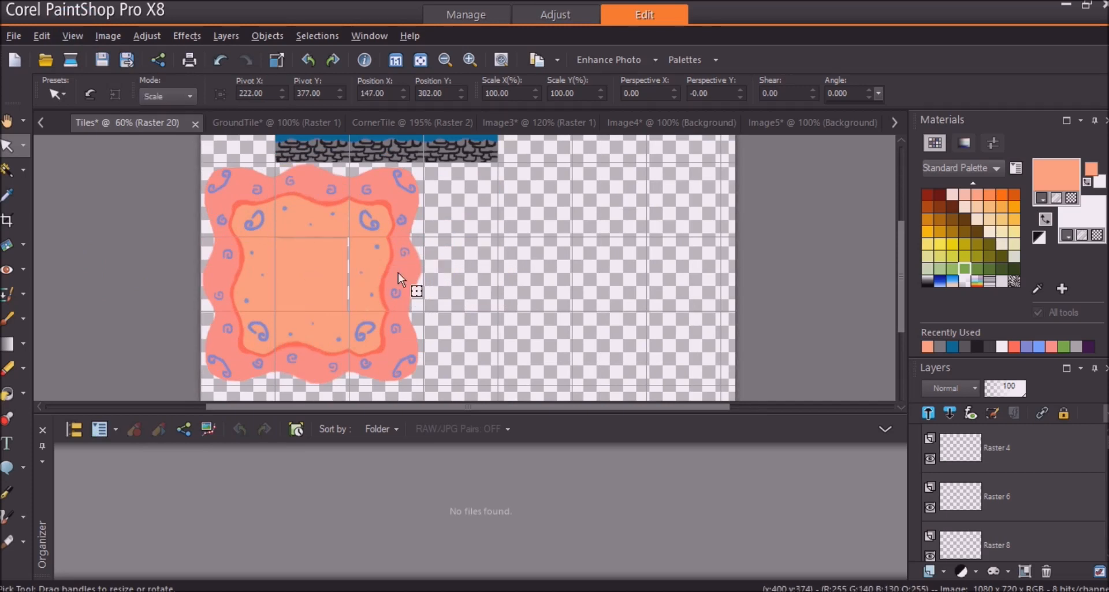
Step: Hide the grid to inspect the seams around the orange centre tile up close, and show it again
key(a)
scroll(397, 273, down, 2)
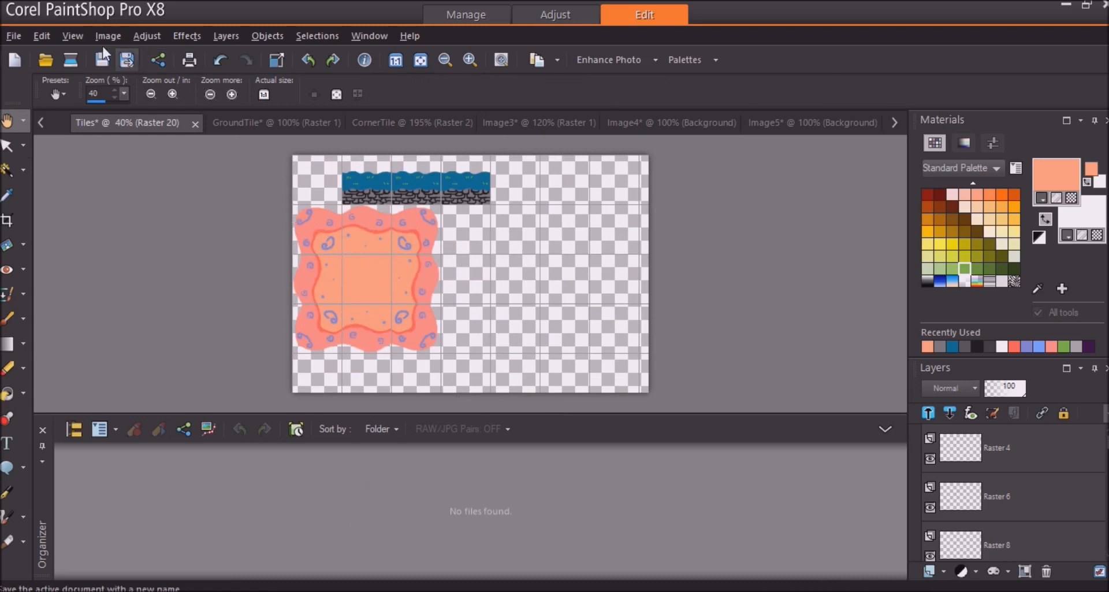
click(80, 34)
click(96, 220)
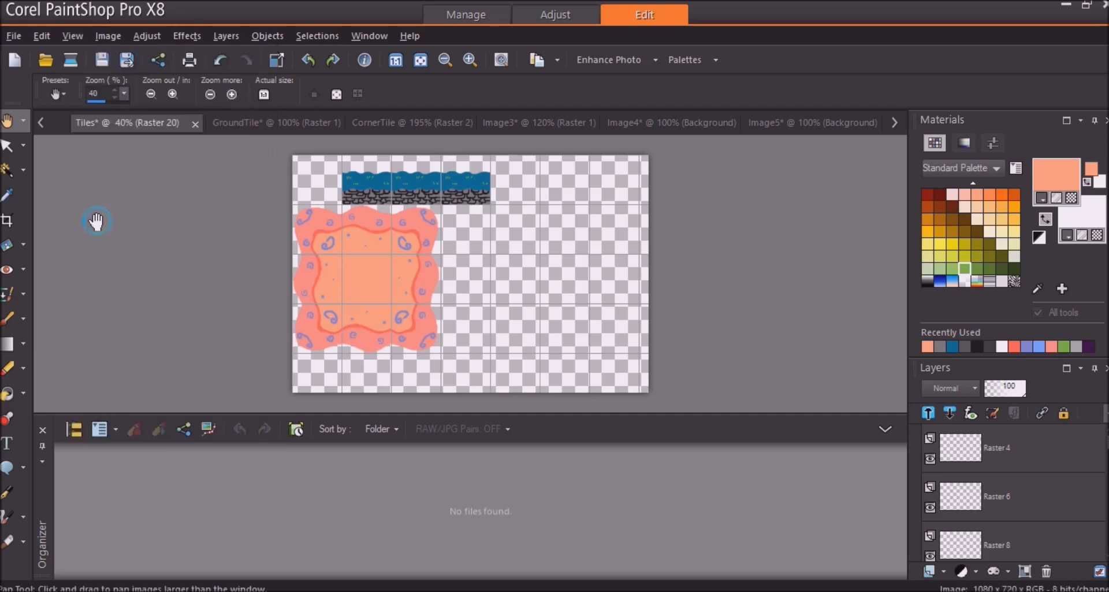
scroll(449, 325, up, 2)
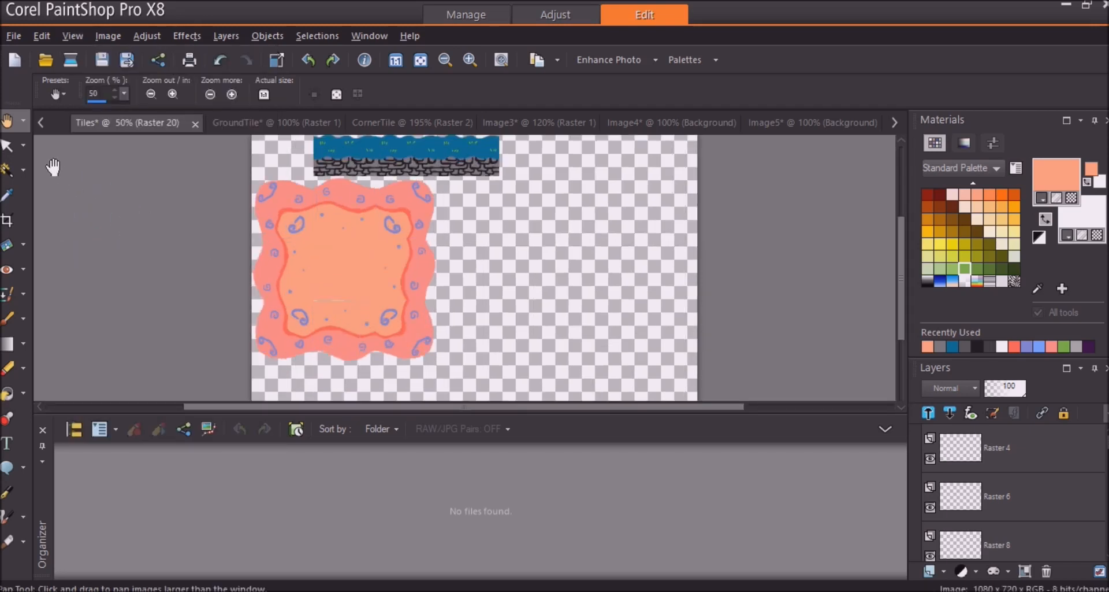
scroll(426, 230, up, 3)
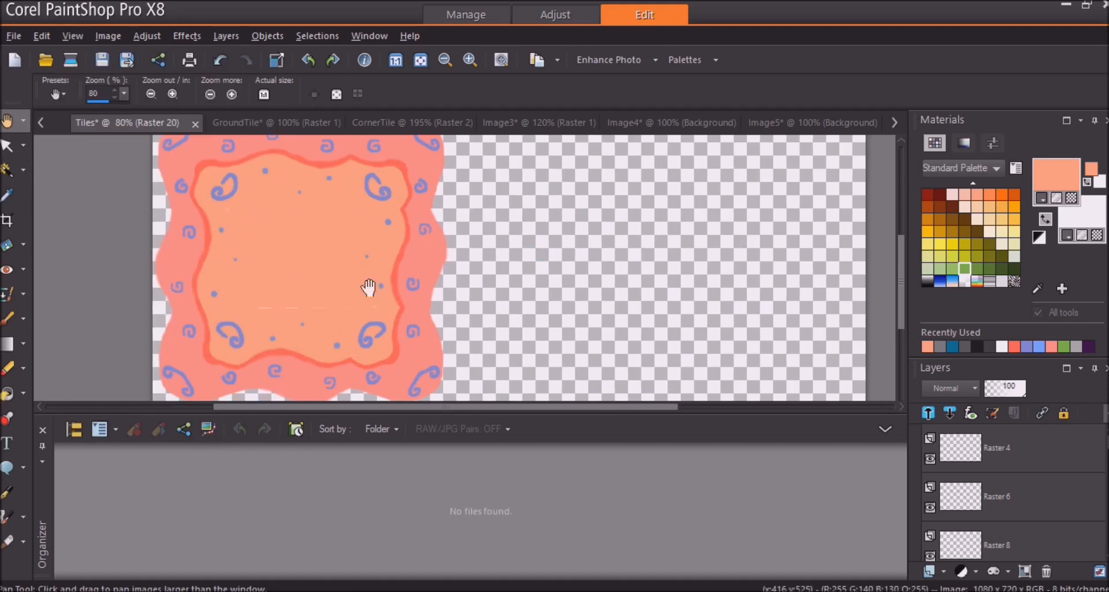
click(64, 36)
click(123, 223)
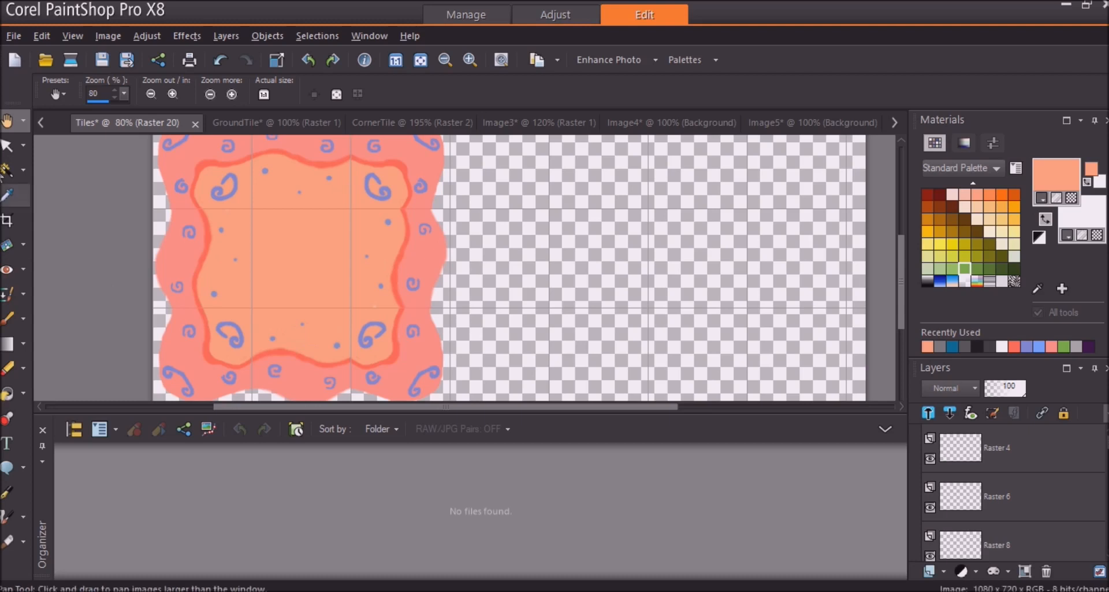
click(7, 147)
click(279, 348)
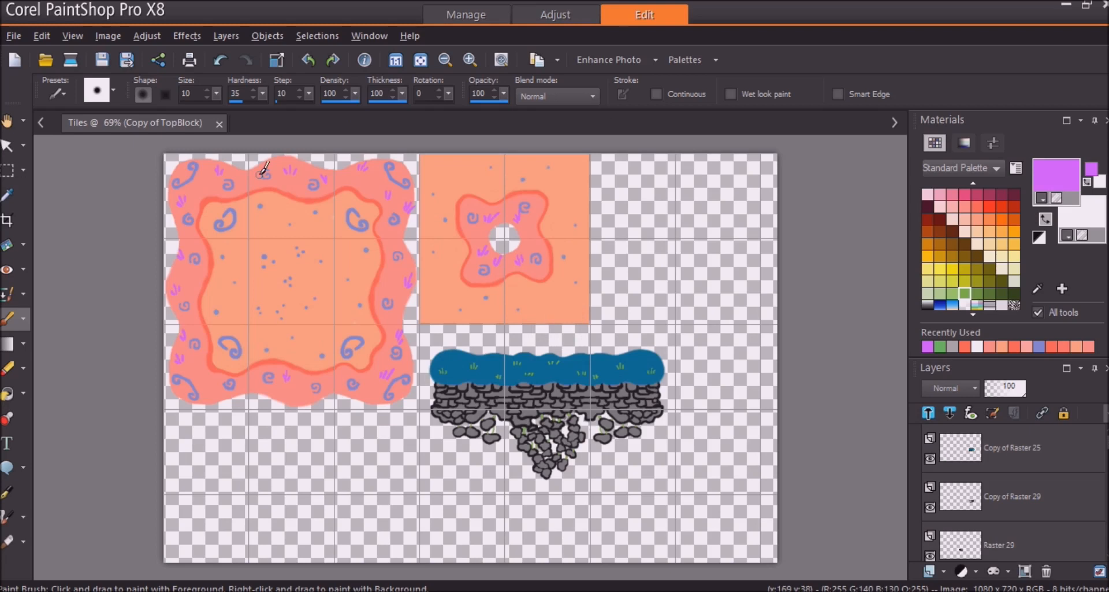
Step: Try an inner bend by moving the frame's top edge tile to X 150, Y 600, the ring's lower-right corner to X 300, Y 600, and the left edge to X 300, Y 450
click(8, 148)
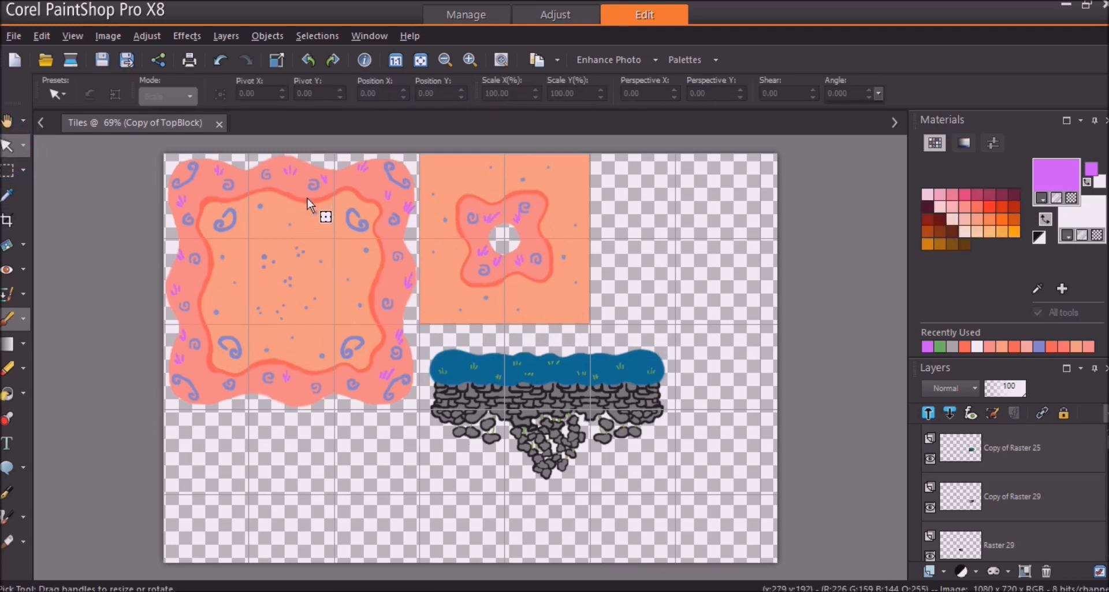
click(278, 196)
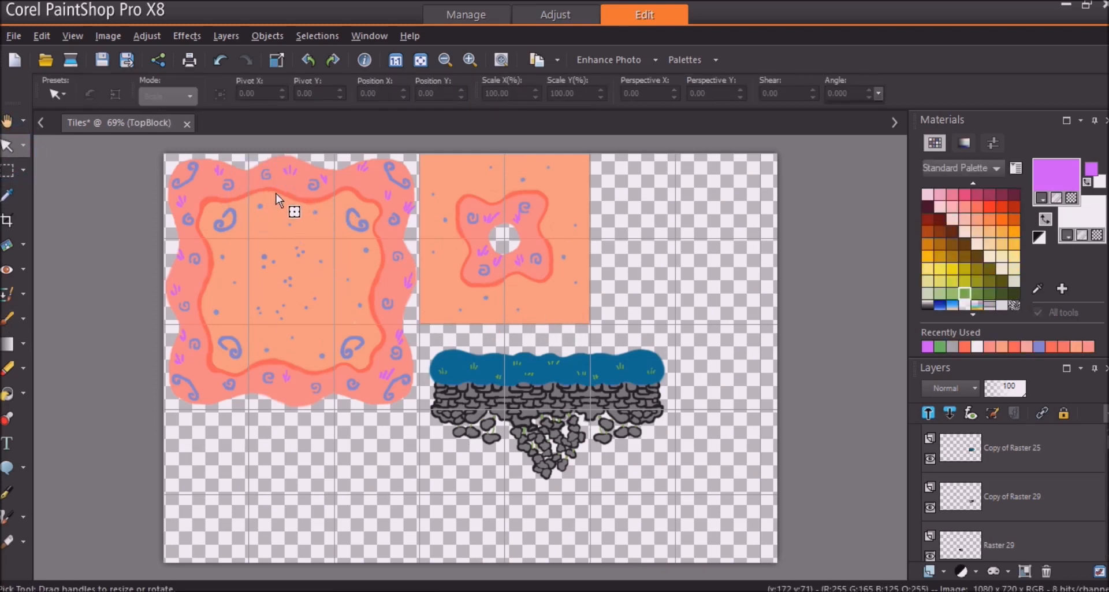
drag(288, 189, 287, 527)
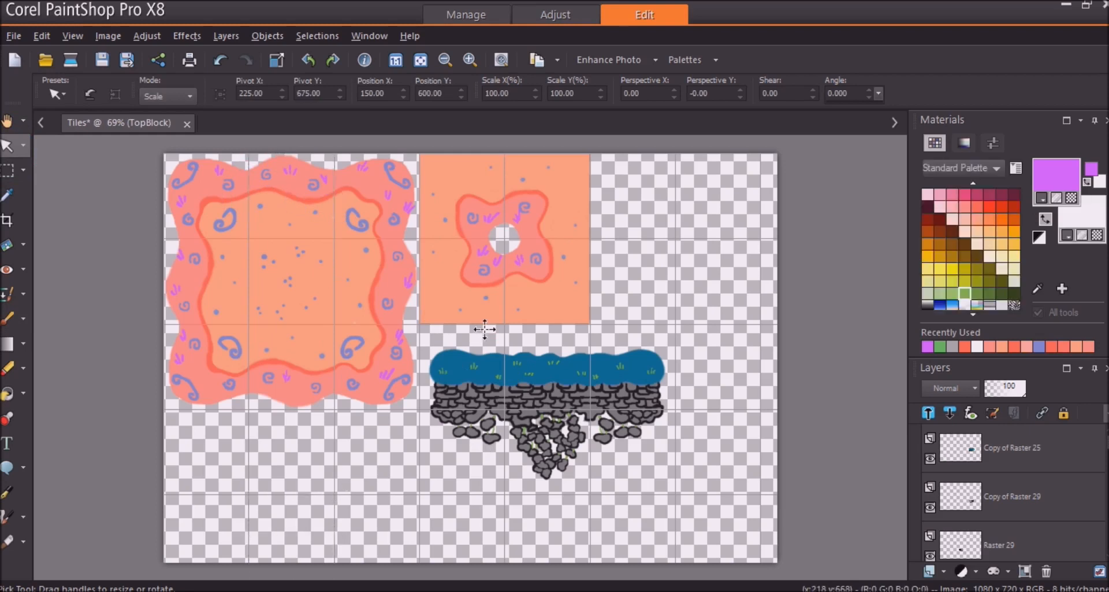
click(506, 241)
drag(546, 281, 370, 515)
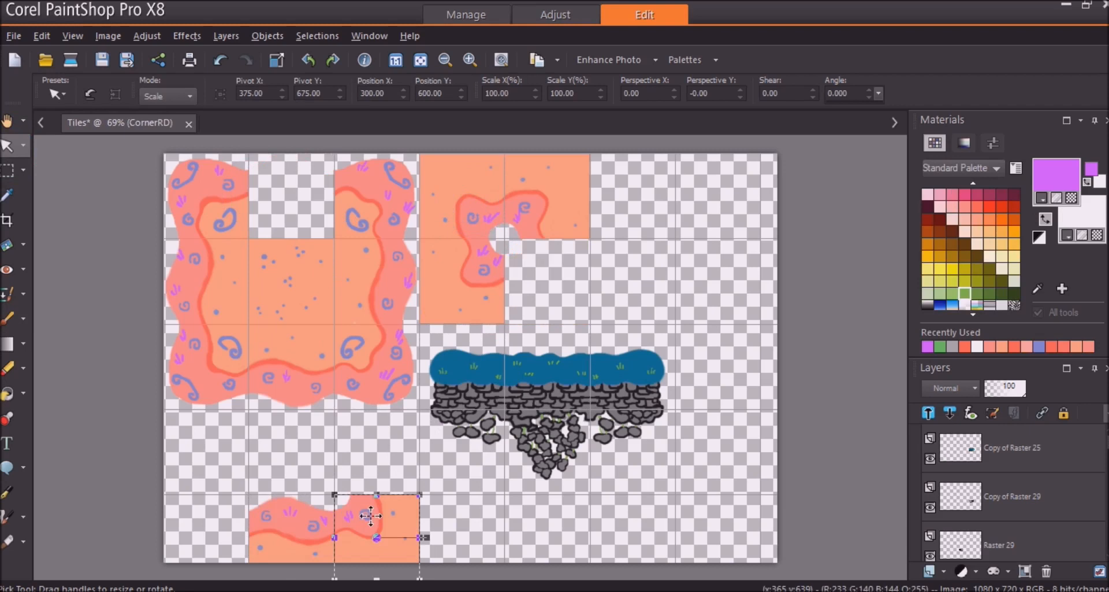
click(193, 289)
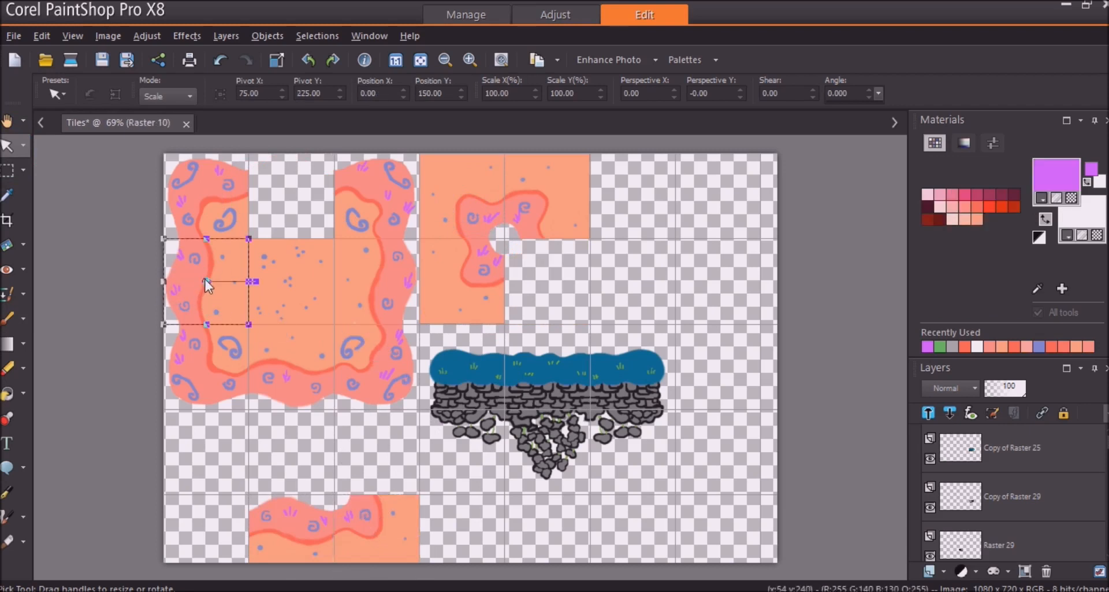
drag(208, 285, 356, 469)
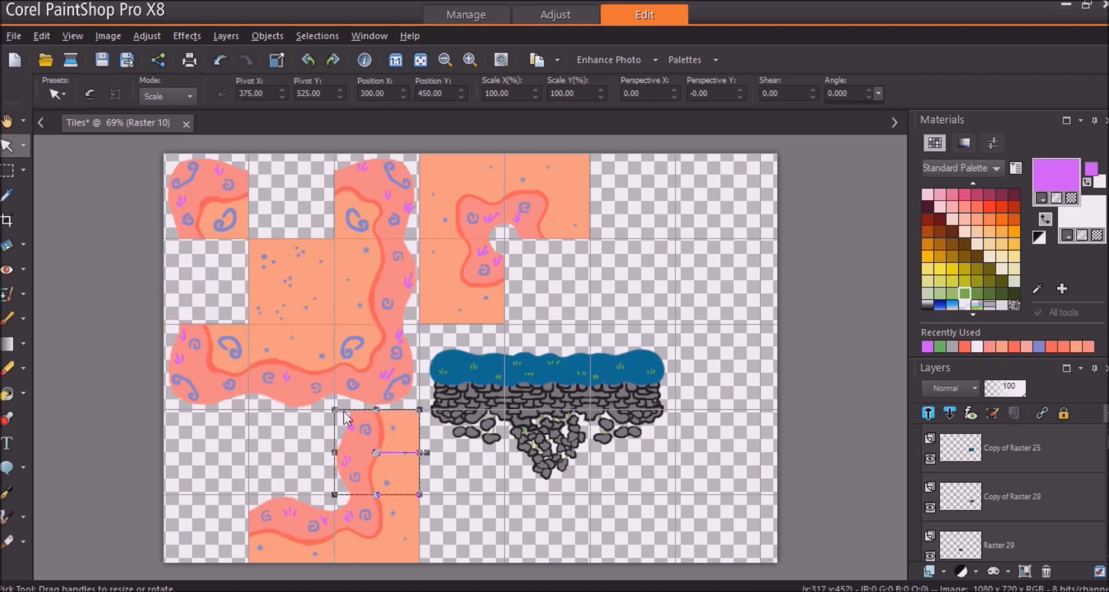
Step: Return the left edge tile to its gap in the frame and move the top edge tile to the empty grid cell beside the ring
drag(372, 446, 201, 275)
click(291, 530)
drag(292, 527, 635, 261)
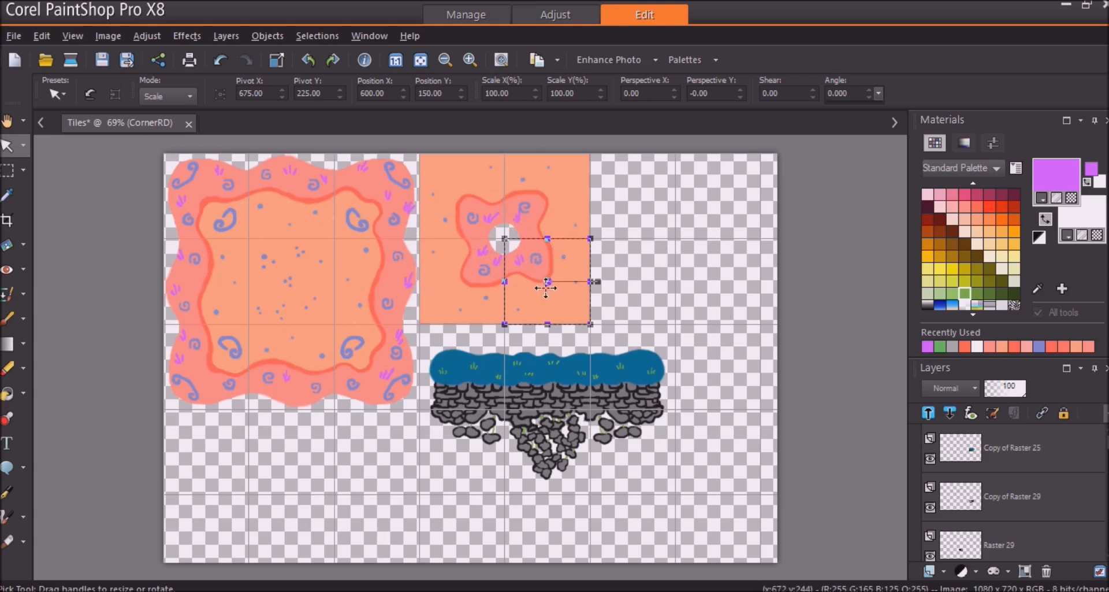
Step: Try the ring's lower-right corner tile at X 750, Y 150 with the frame's left edge tile directly above it at X 750, Y 0
drag(548, 281, 633, 281)
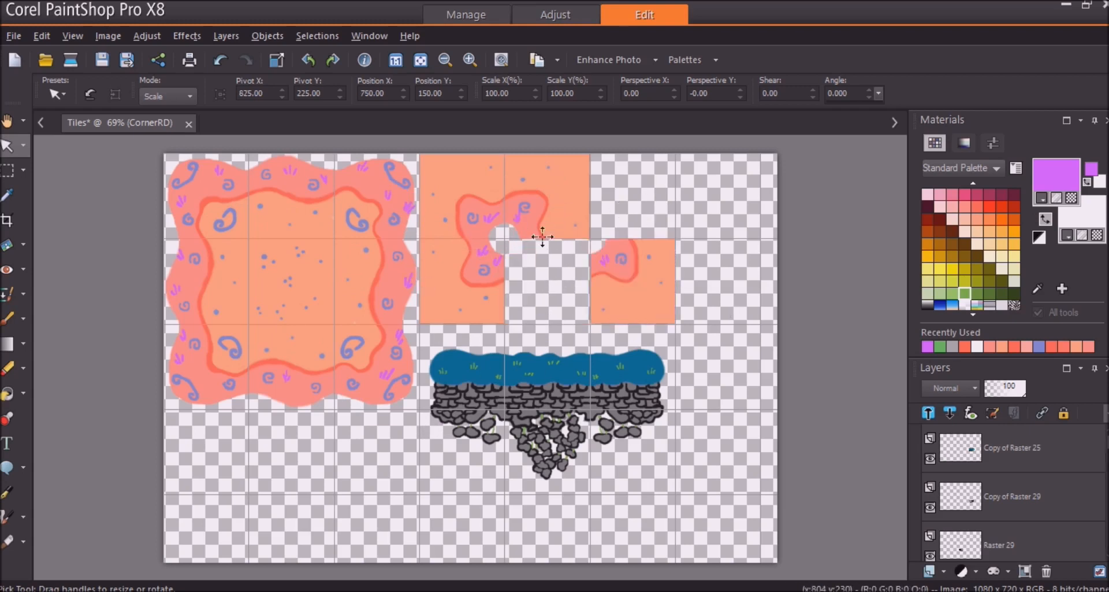
click(201, 286)
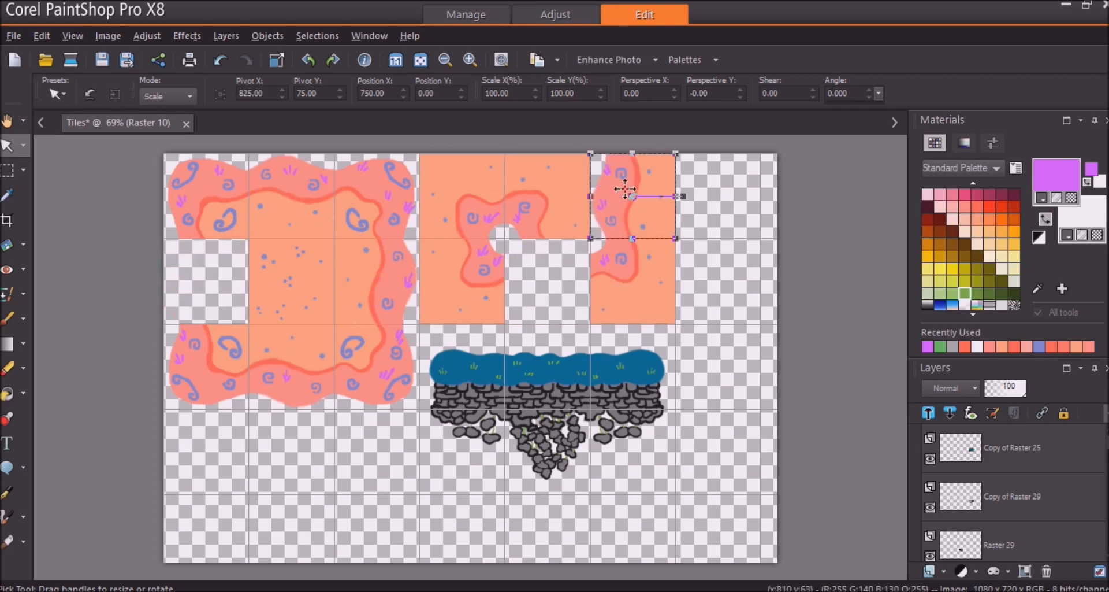
Step: Return the left edge tile to the frame at X 0, Y 150 and the corner tile to the ring at X 600, Y 150
drag(632, 189, 242, 263)
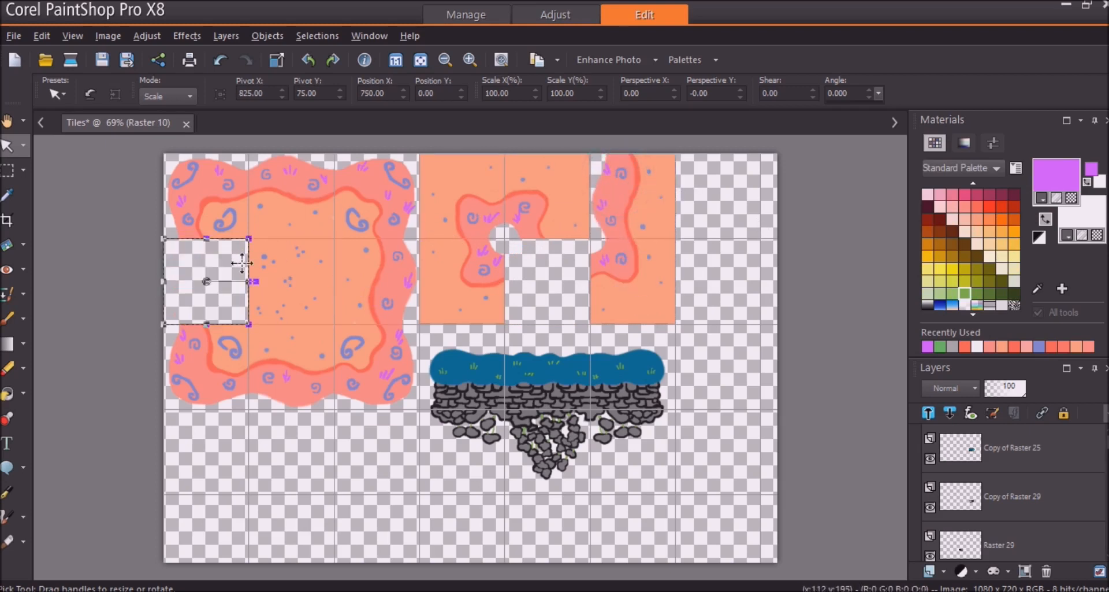
click(621, 282)
click(626, 277)
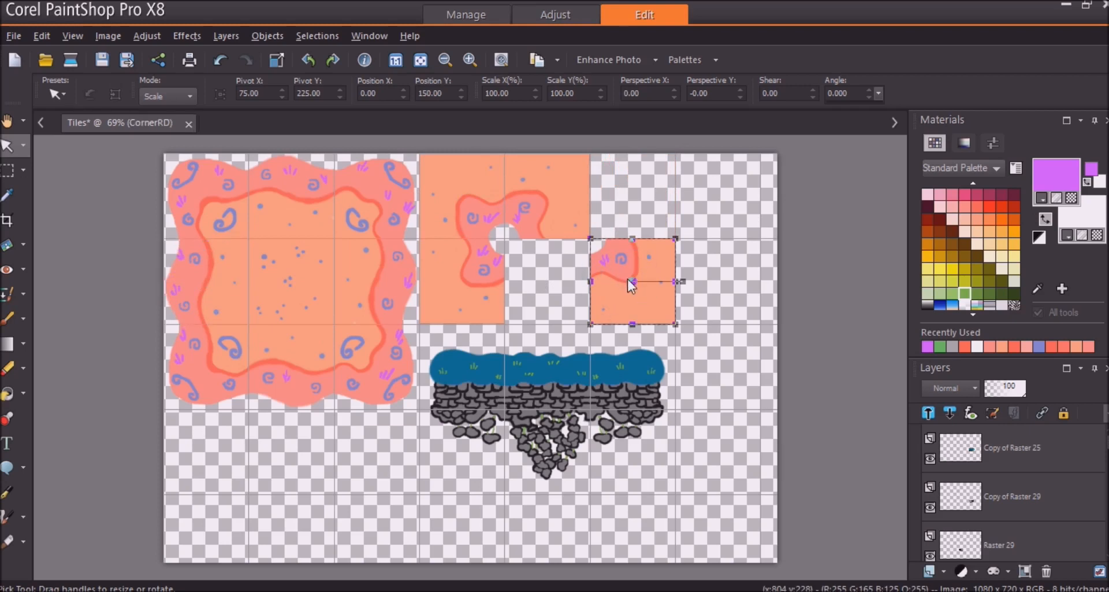
drag(632, 281, 547, 281)
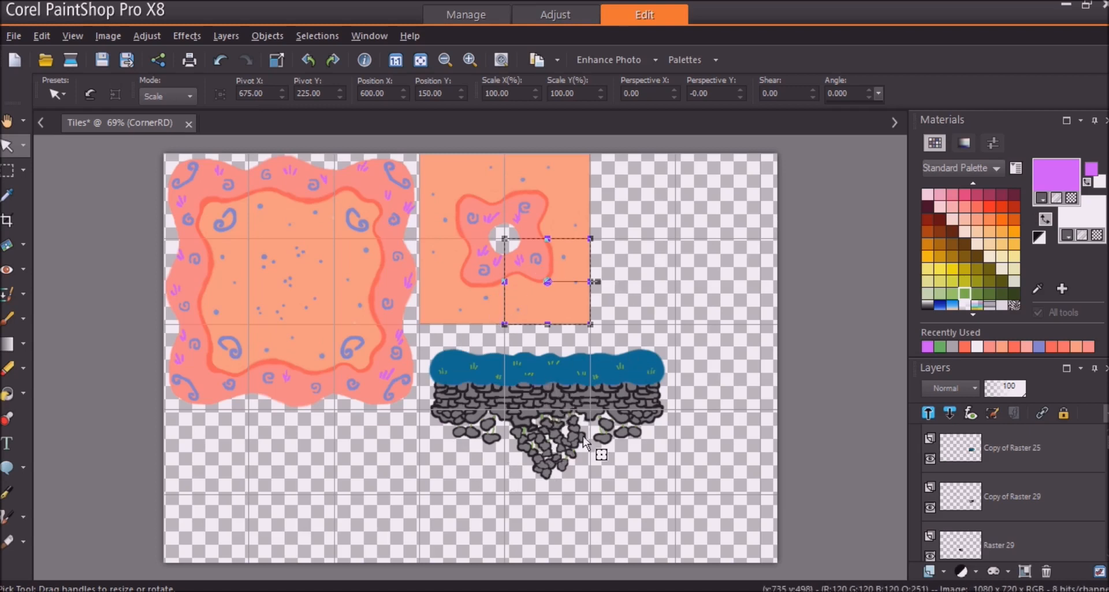
Step: Widen the blue-topped stone platform by one grid cell, shifting its right end pieces outward and filling the gap at X 750 with duplicated middle pieces
click(602, 377)
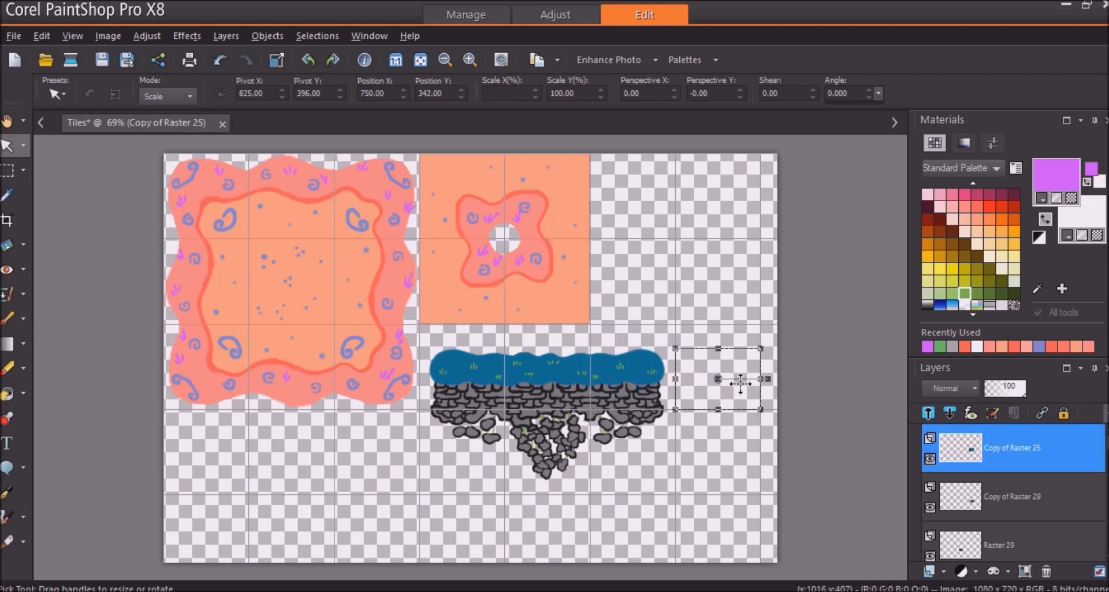
click(630, 431)
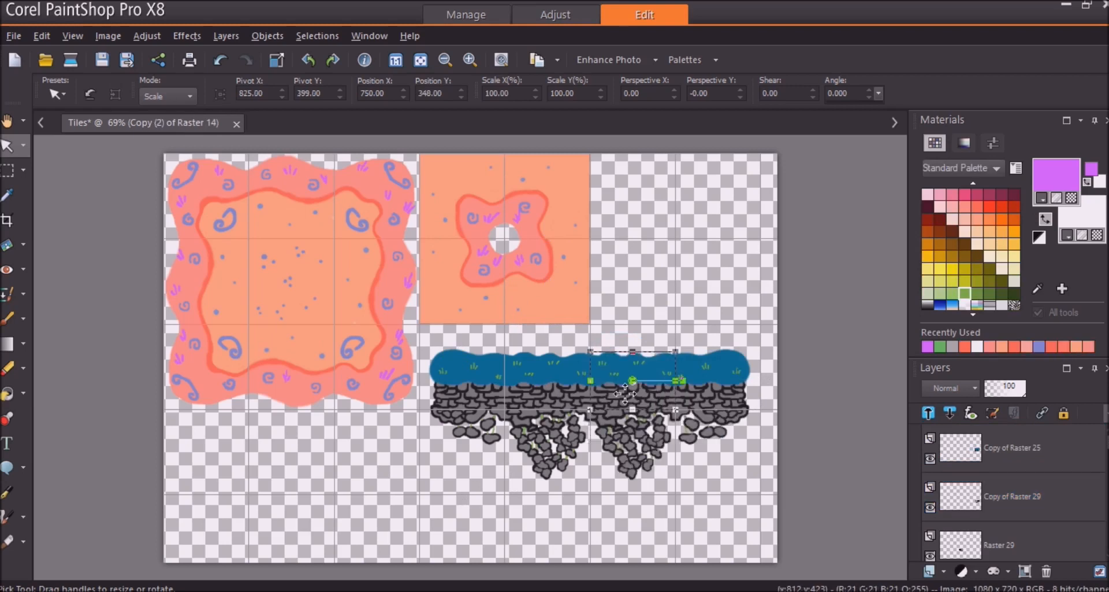